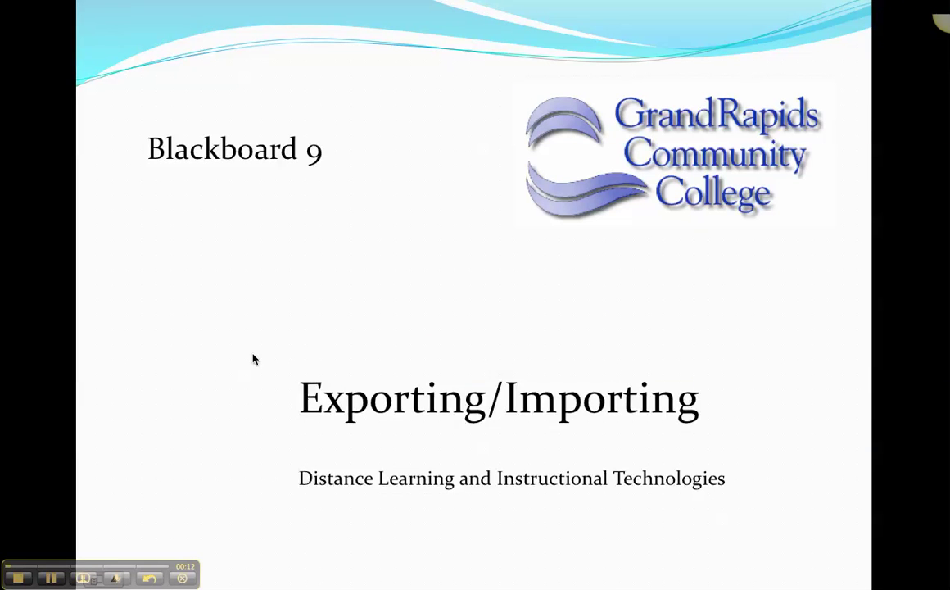
pyautogui.click(253, 359)
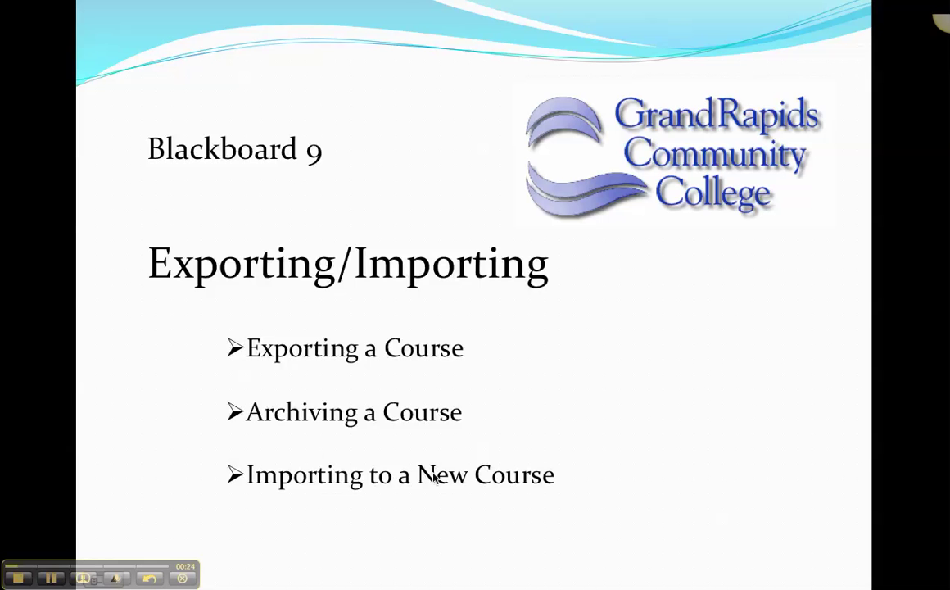
# Switch to Firefox and open the Export/Archive Course page of Bill's Training Course.
pyautogui.press('super+Tab')
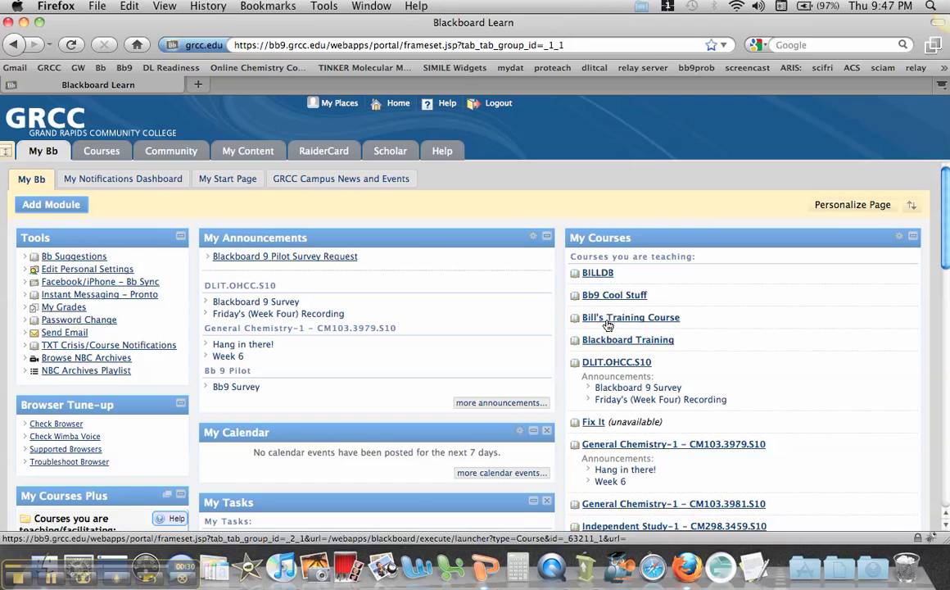
pyautogui.click(608, 325)
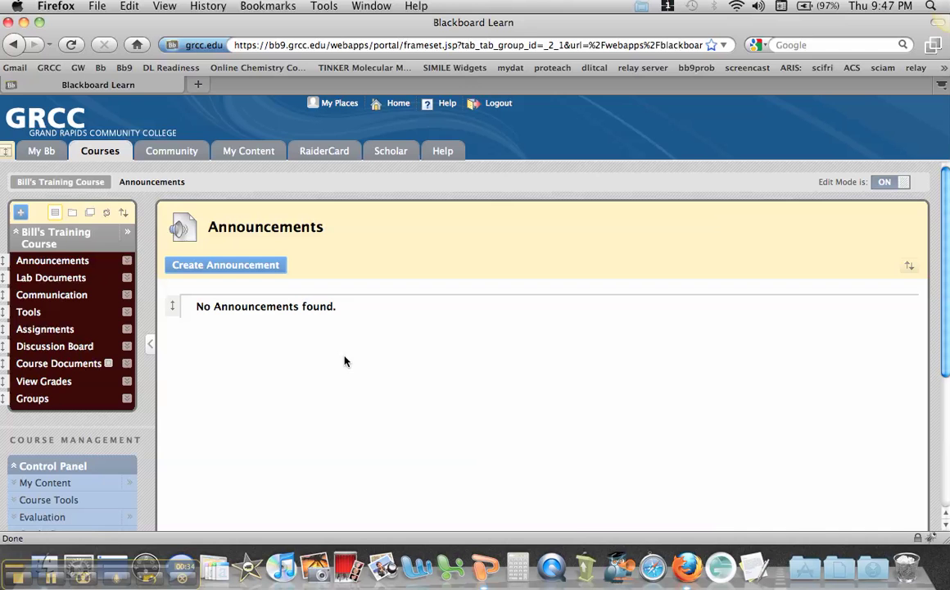
pyautogui.scroll(-3, 131, 398)
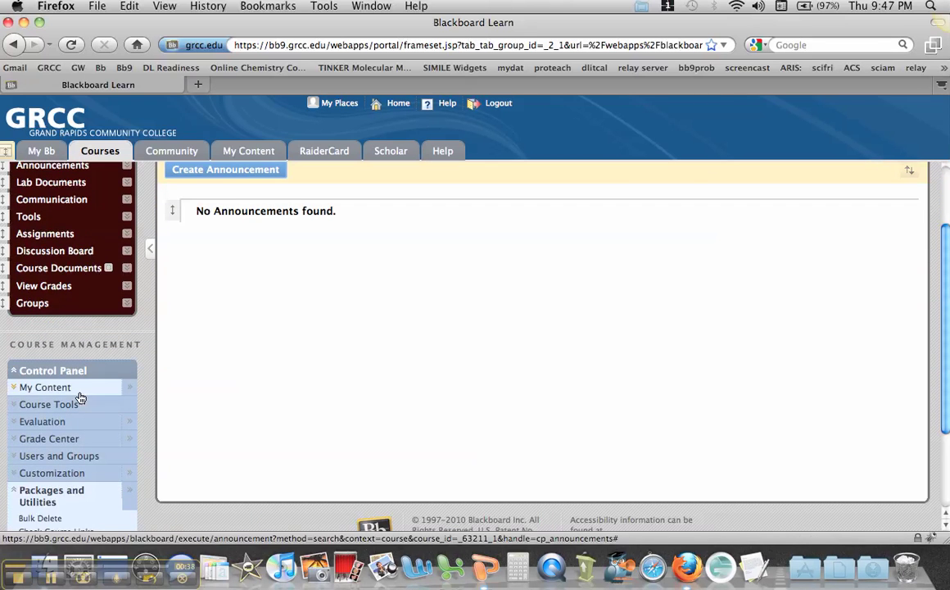
pyautogui.scroll(-1, 80, 457)
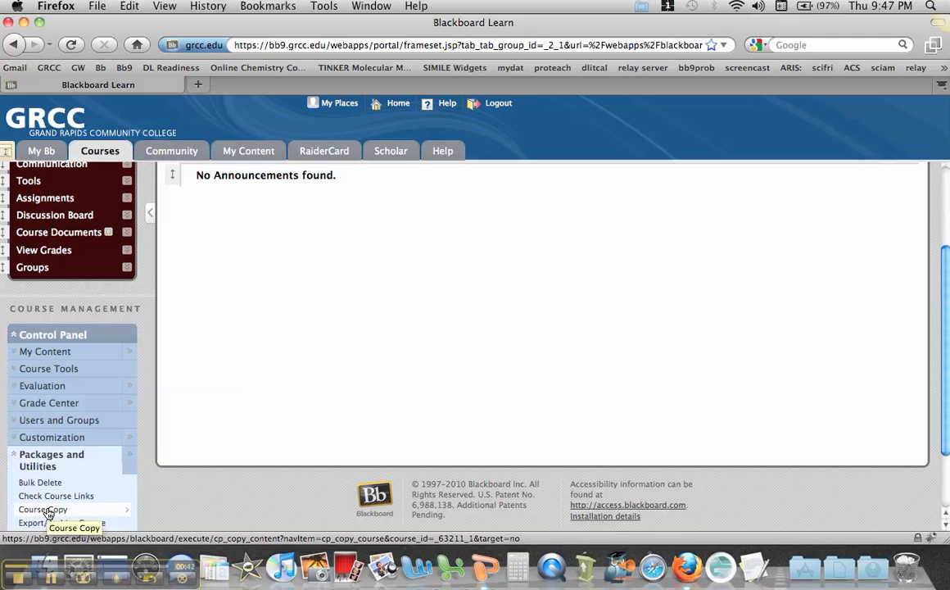
pyautogui.scroll(-1, 172, 489)
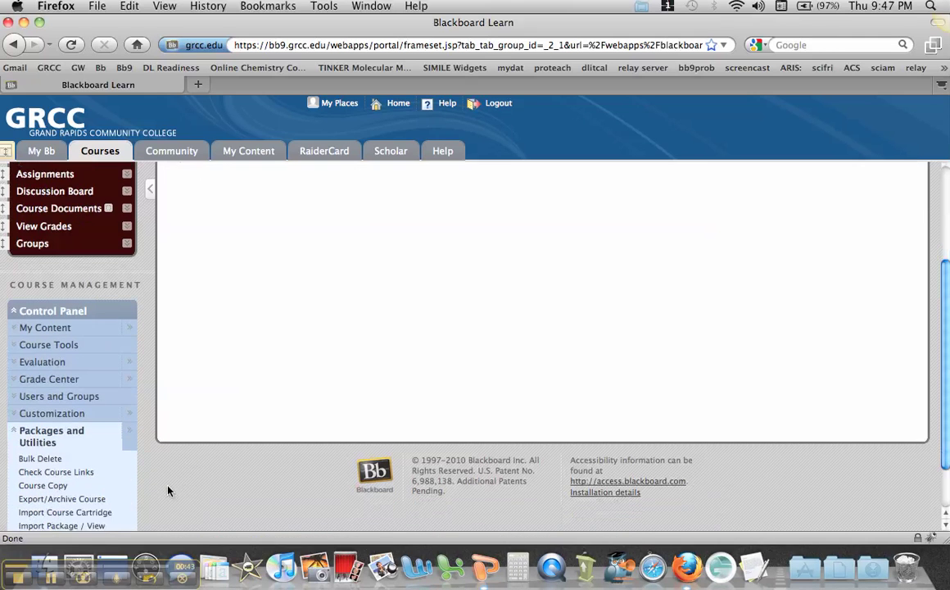
pyautogui.click(84, 502)
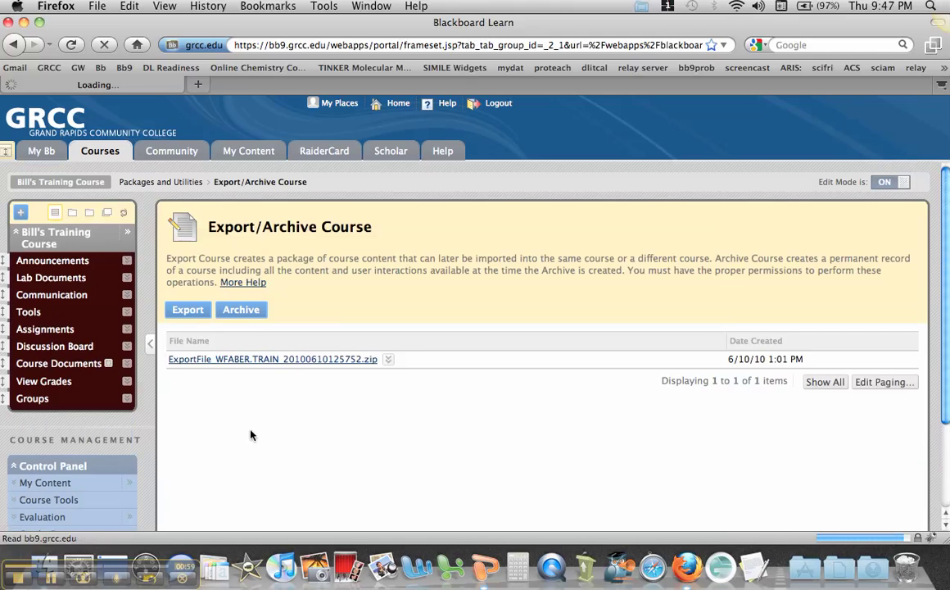
# Export the course with all Content Areas, Discussion Board, Grade Center Columns and Settings, and Tests, Surveys, and Pools included.
pyautogui.click(193, 313)
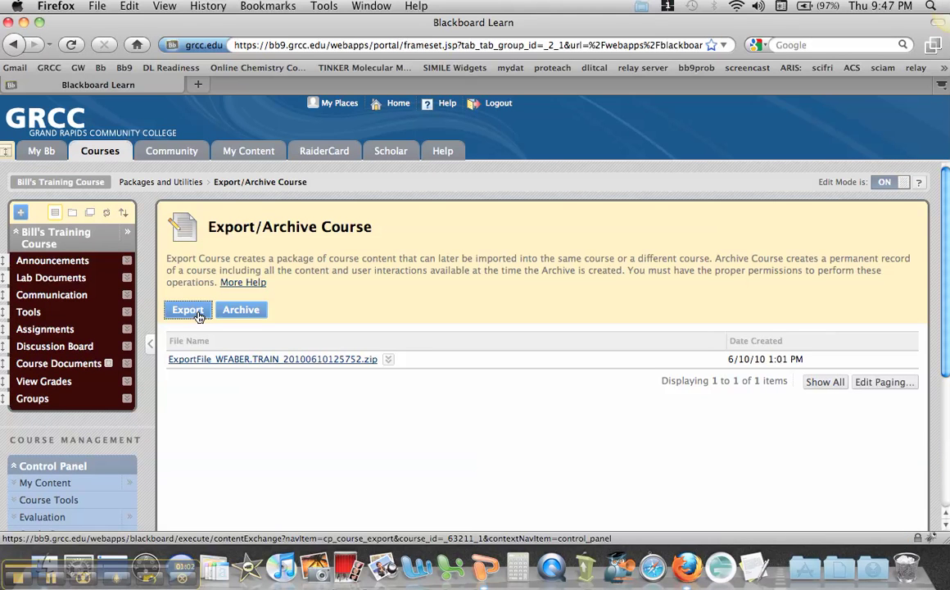
pyautogui.scroll(-5, 367, 399)
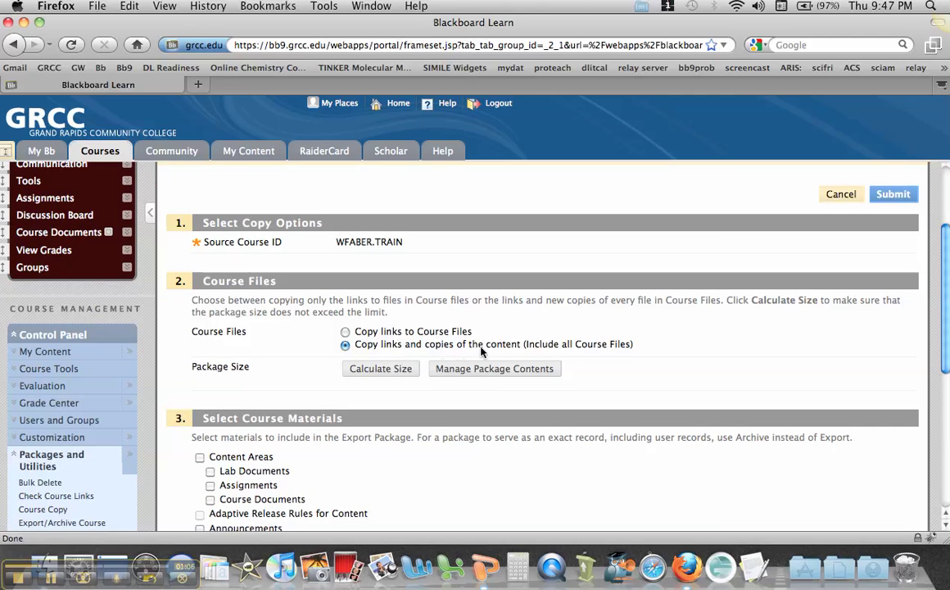
pyautogui.scroll(-3, 403, 469)
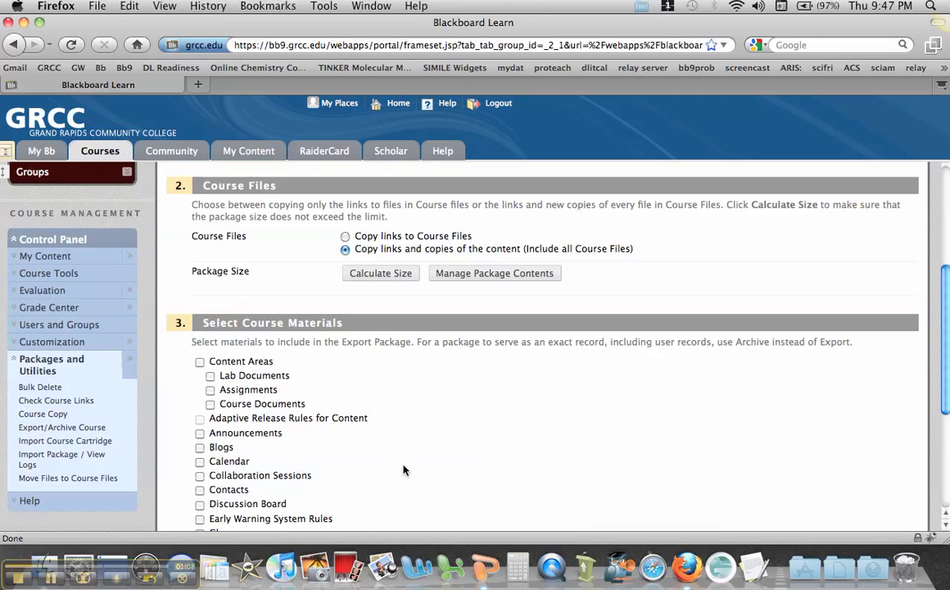
pyautogui.scroll(-2, 403, 469)
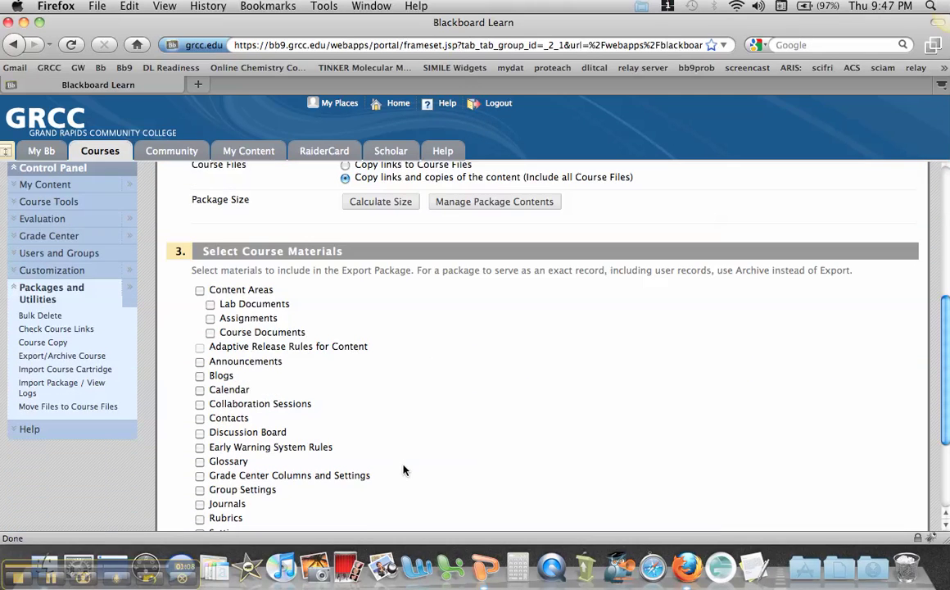
pyautogui.click(200, 291)
pyautogui.scroll(-3, 270, 416)
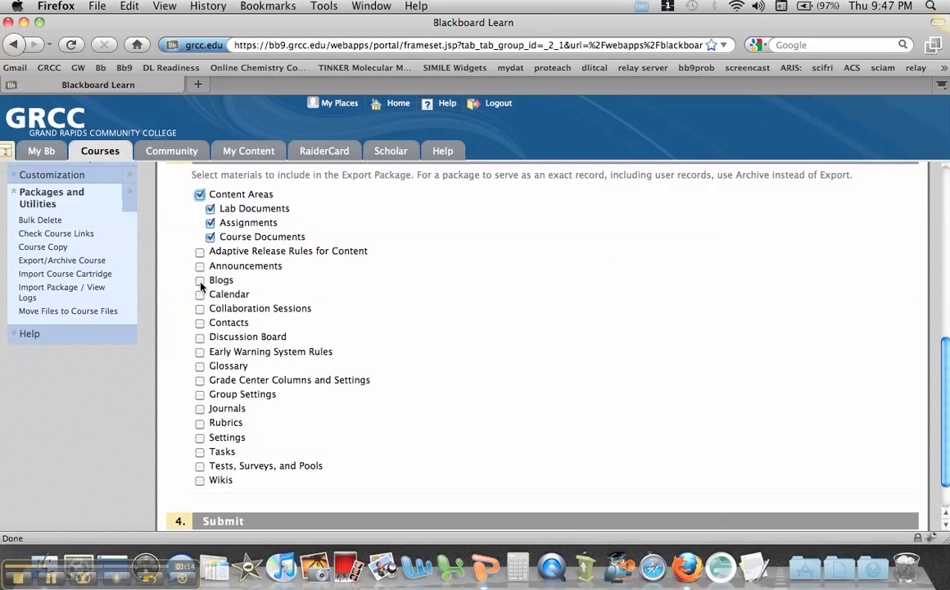
pyautogui.click(200, 337)
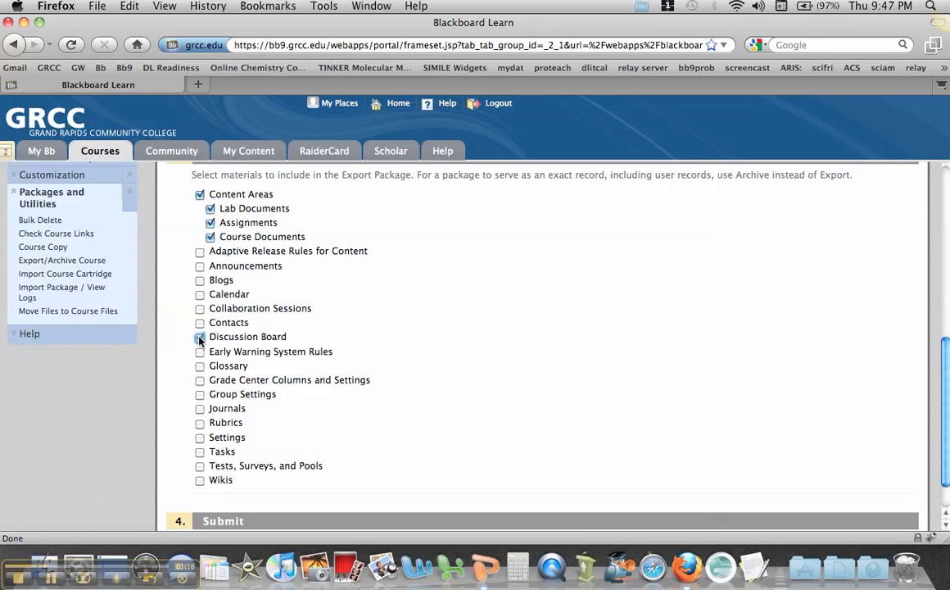
pyautogui.click(201, 381)
pyautogui.click(201, 466)
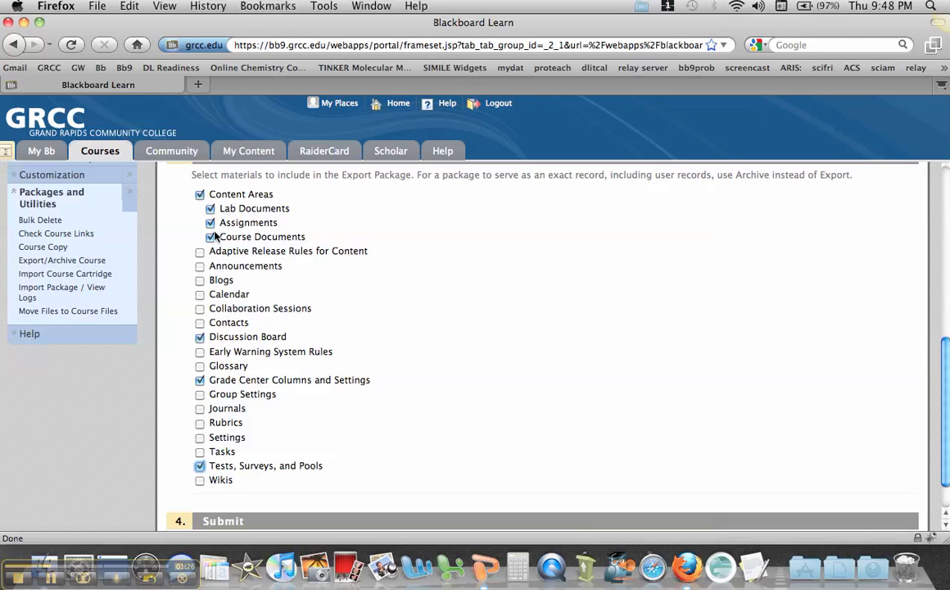
pyautogui.scroll(-2, 256, 421)
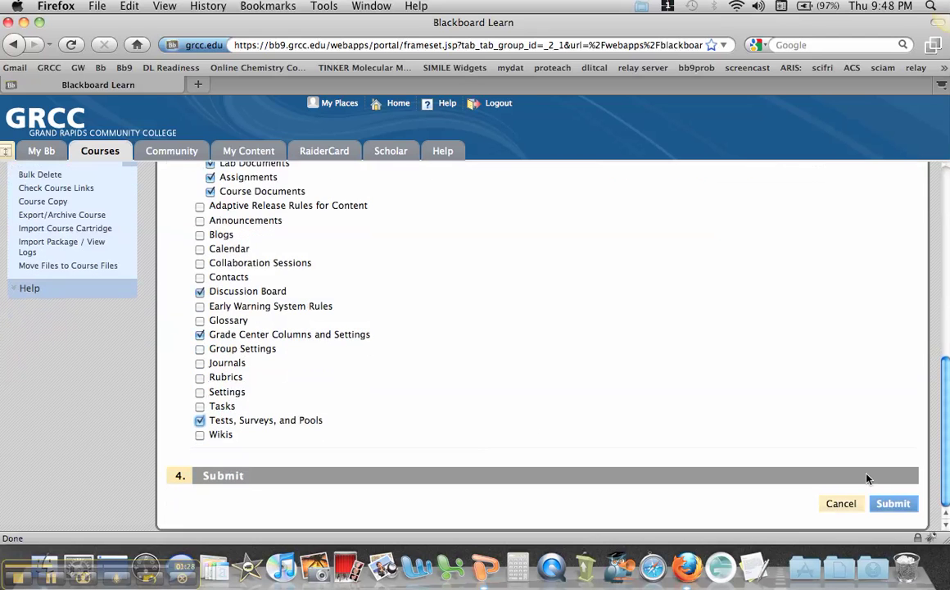
pyautogui.click(906, 510)
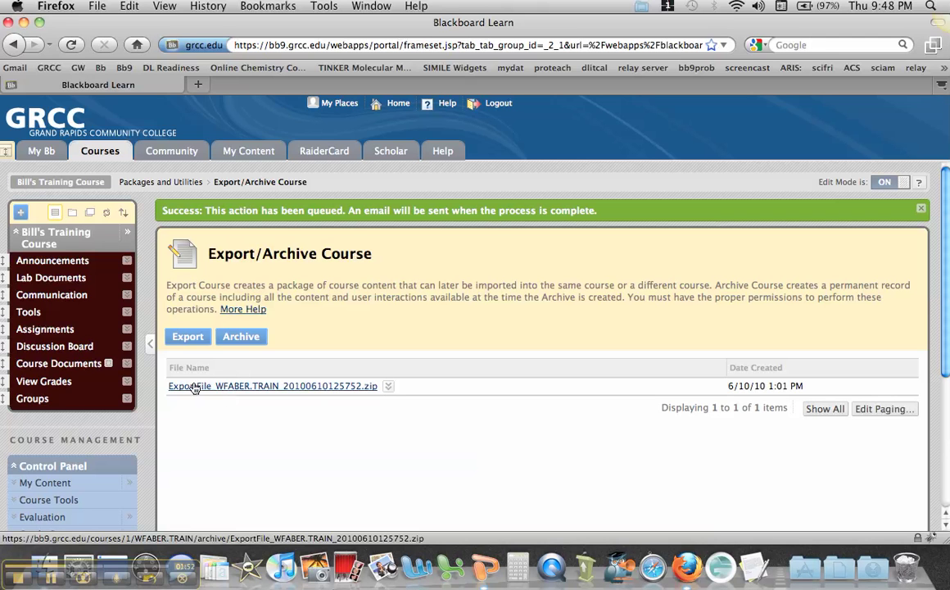
# Save the listed export ZIP package to the computer and return to the Export/Archive Course page.
pyautogui.click(258, 388)
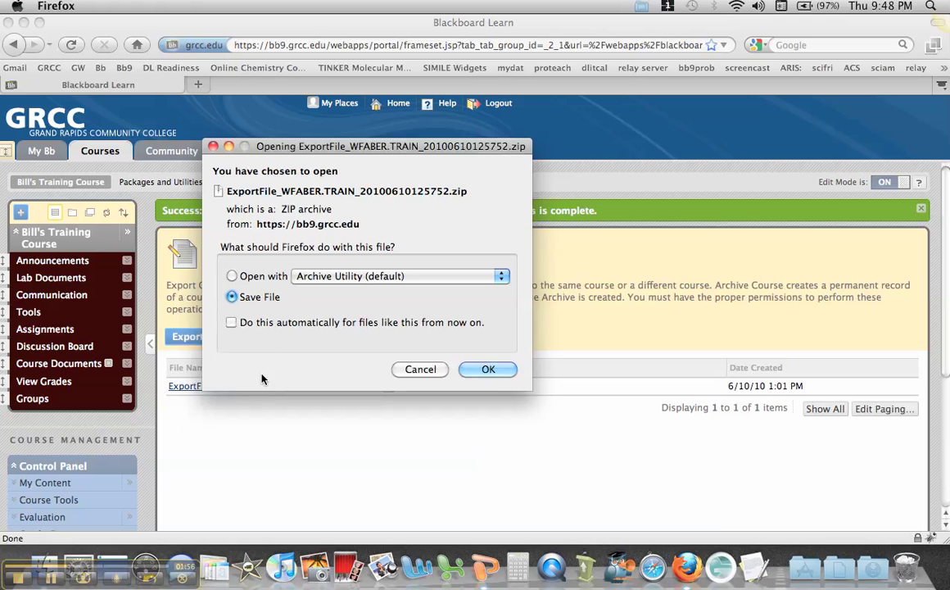
pyautogui.click(488, 370)
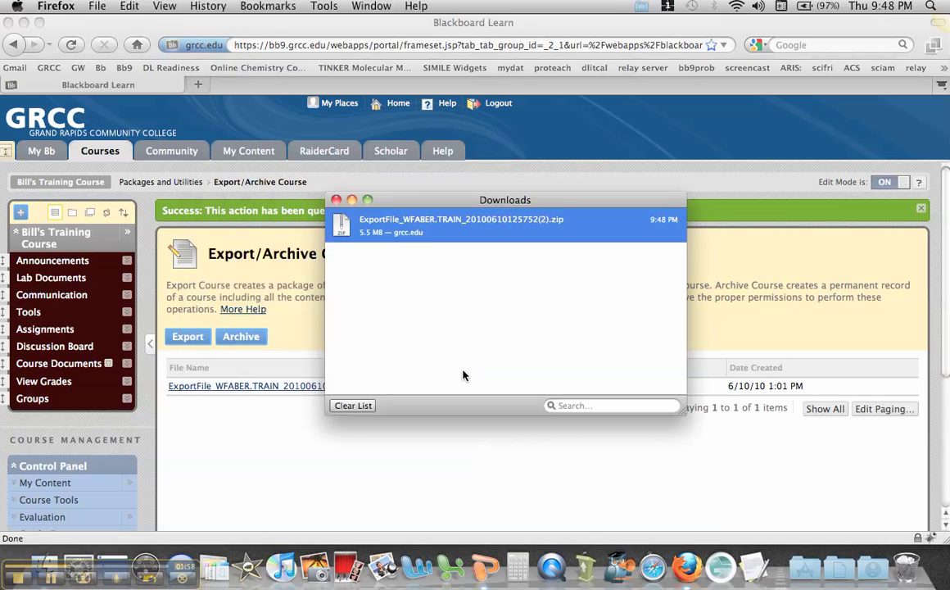
pyautogui.click(273, 435)
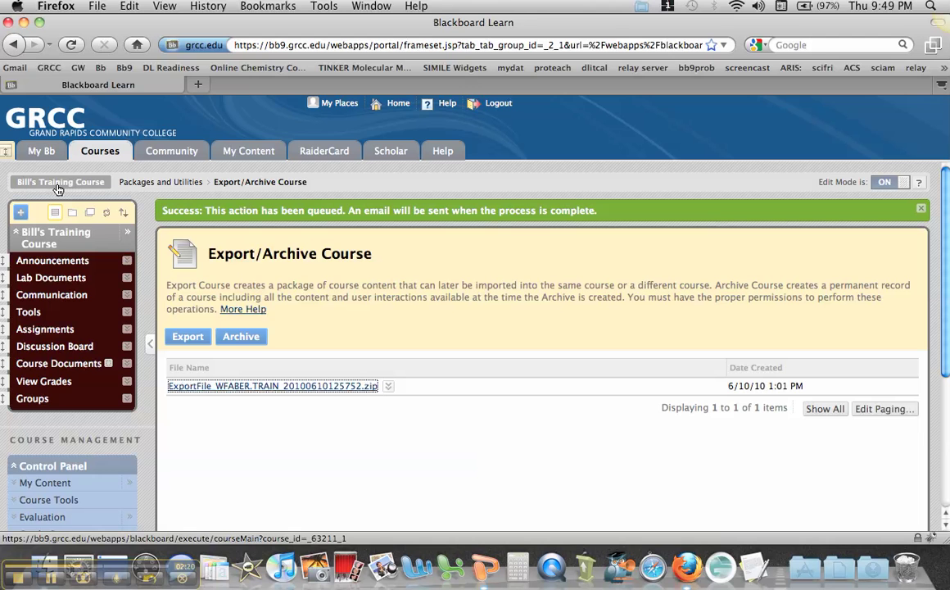
# Open the BILLDB course and go to its Import Package / View Logs page.
pyautogui.click(51, 160)
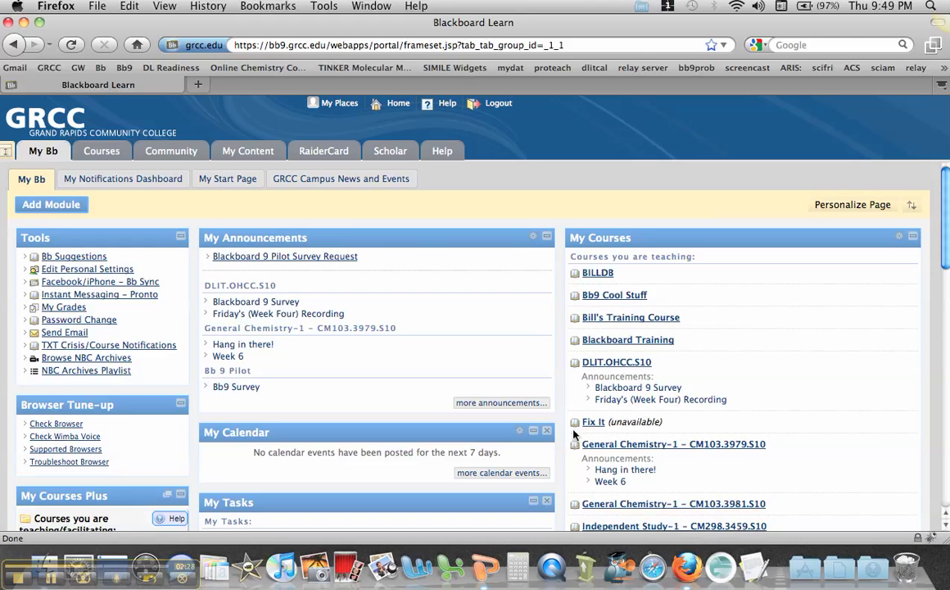
pyautogui.click(601, 273)
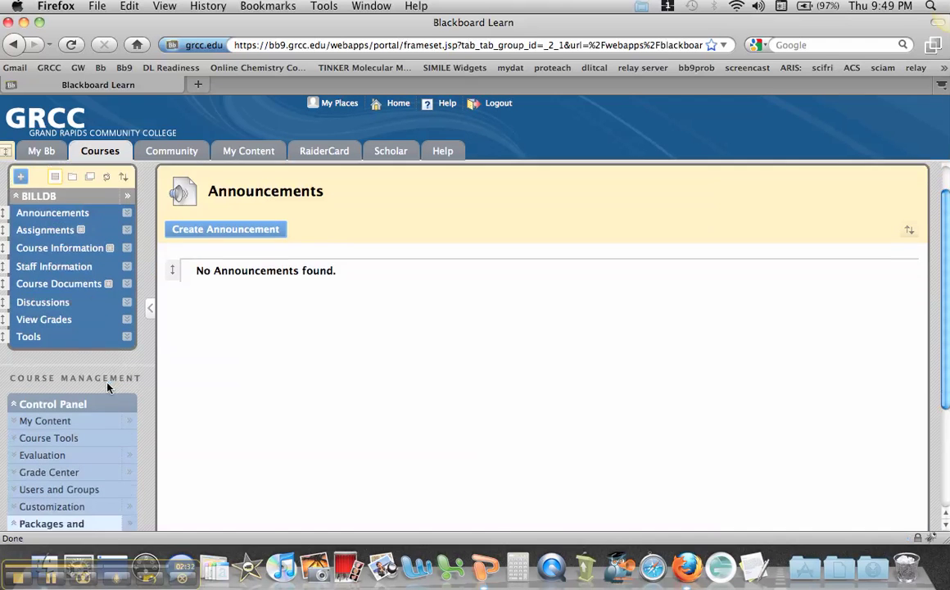
pyautogui.scroll(-3, 82, 401)
pyautogui.scroll(-1, 55, 467)
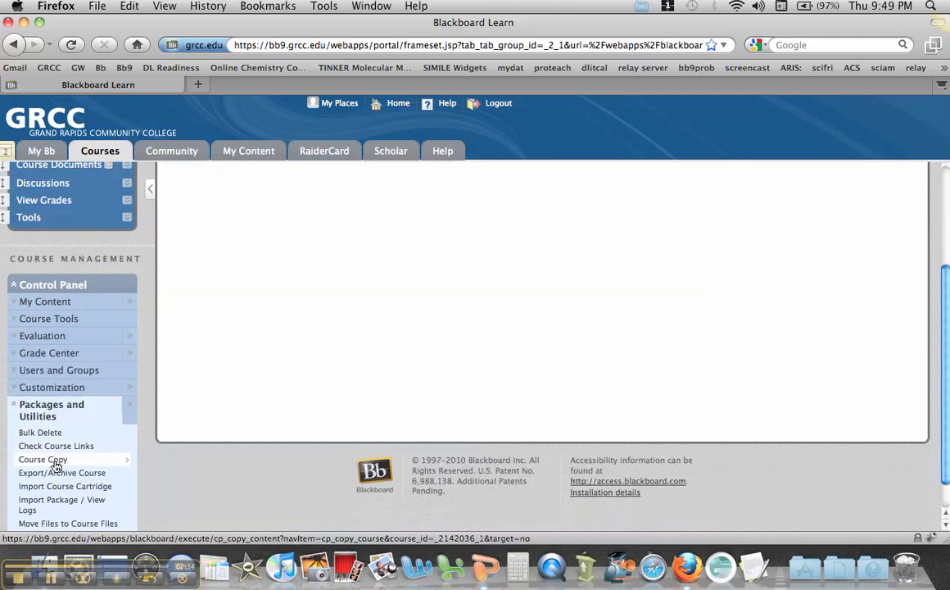
pyautogui.click(34, 506)
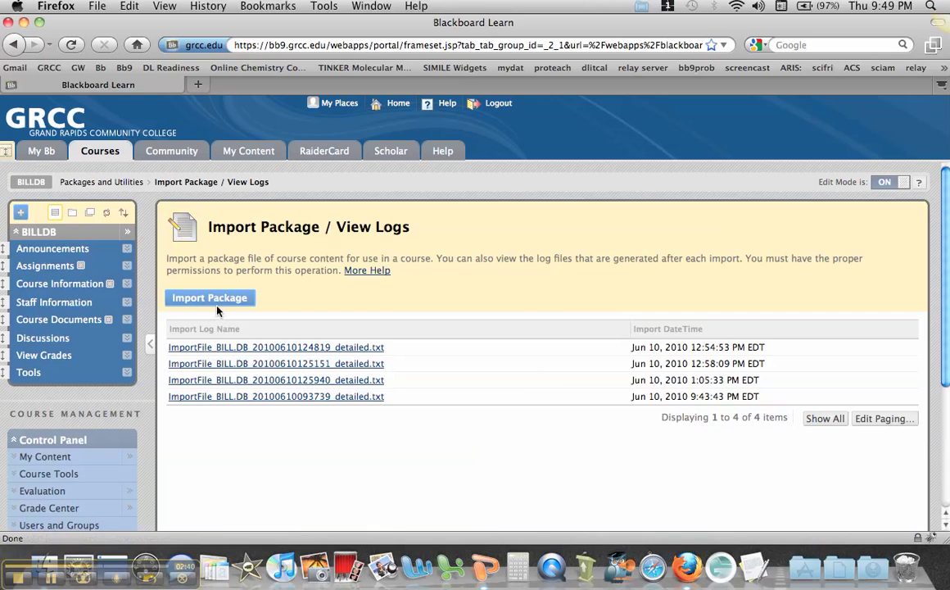
# Start a package import and choose the Desktop export file ending in 20100610125752.zip, without the (2) suffix.
pyautogui.click(216, 305)
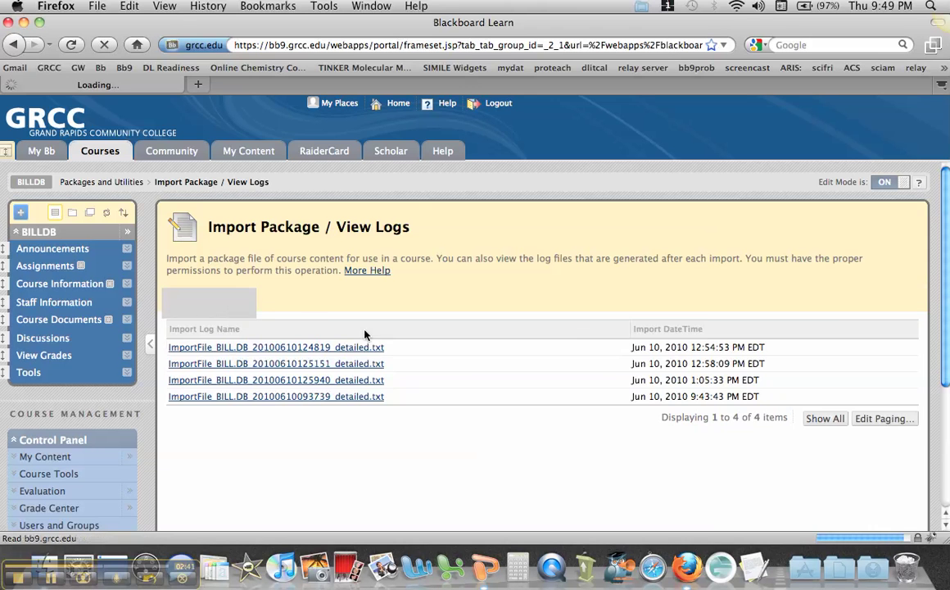
pyautogui.scroll(-3, 574, 393)
pyautogui.click(665, 391)
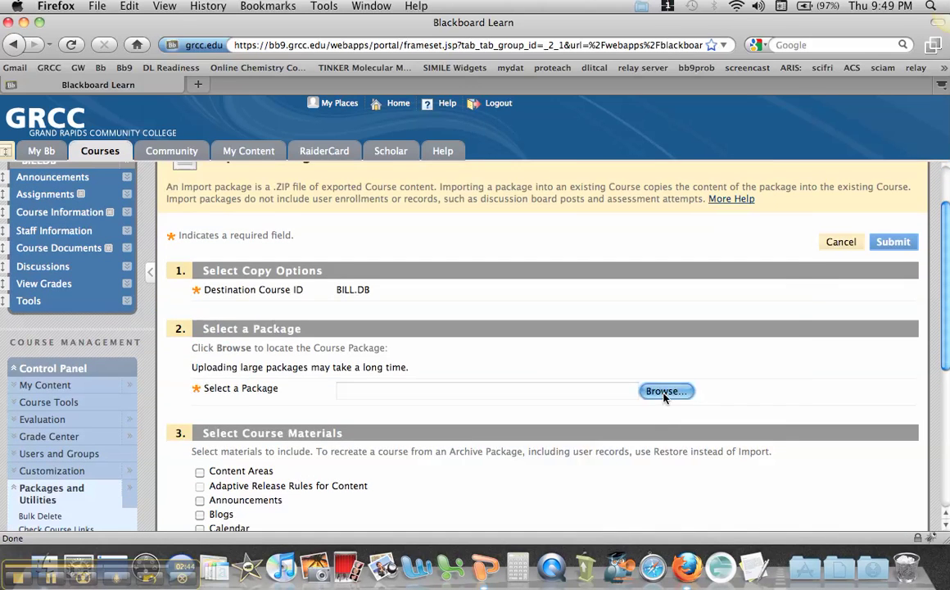
pyautogui.click(460, 234)
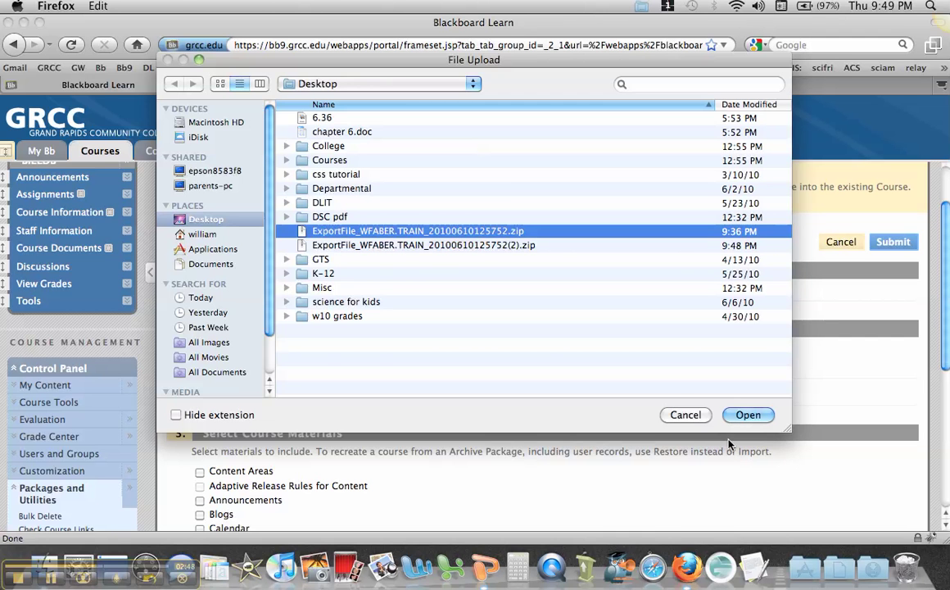
pyautogui.click(748, 414)
# Include Content Areas, Discussion Board, Grade Center Columns and Settings, and Tests, Surveys, and Pools, and submit the import.
pyautogui.scroll(-1, 439, 505)
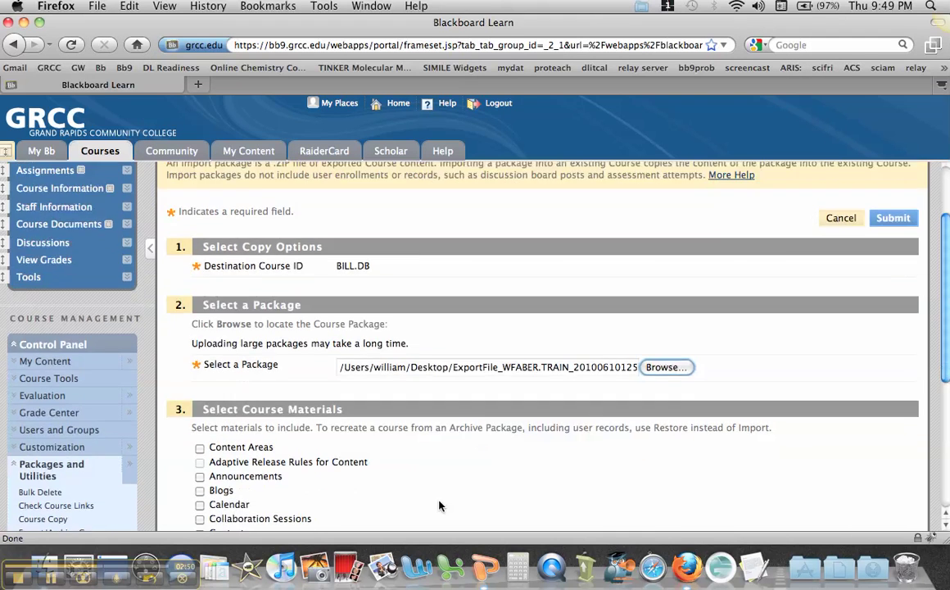
pyautogui.scroll(-5, 440, 505)
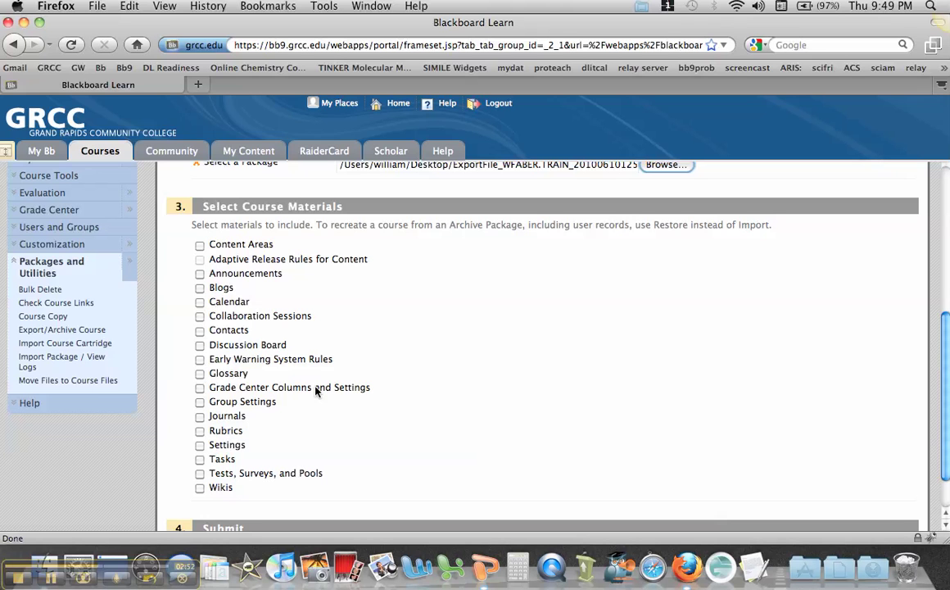
pyautogui.click(201, 246)
pyautogui.click(200, 345)
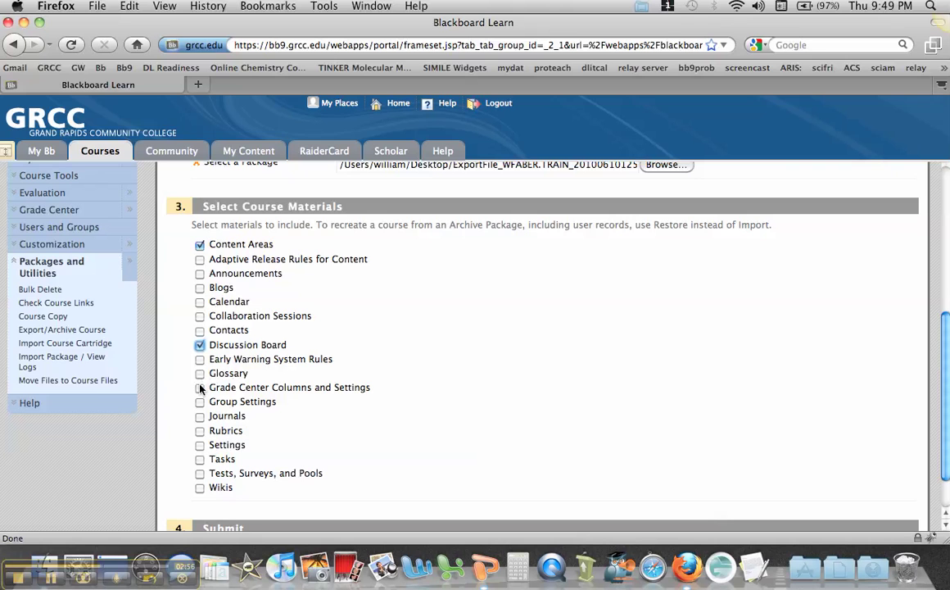
pyautogui.click(199, 388)
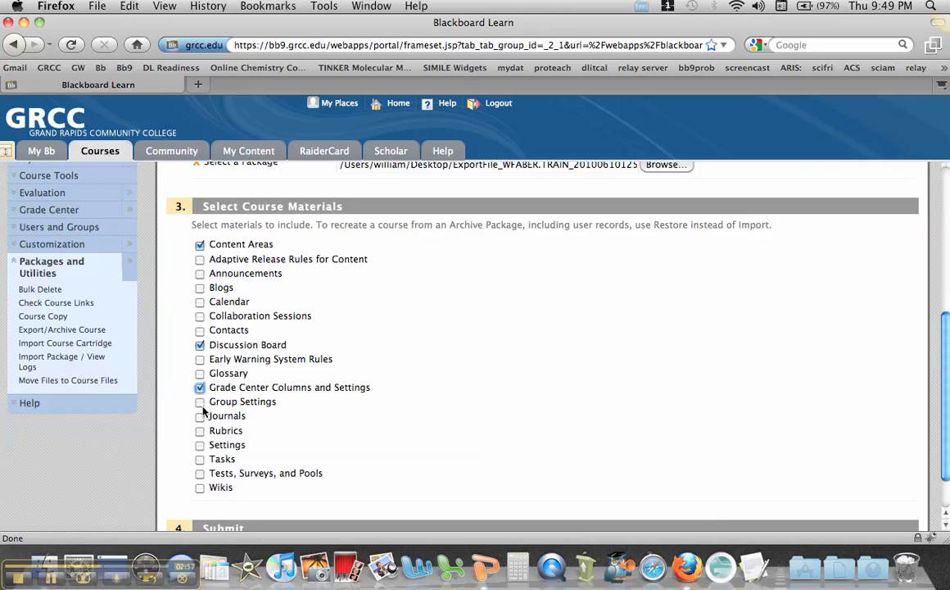
pyautogui.click(199, 473)
pyautogui.scroll(-2, 410, 332)
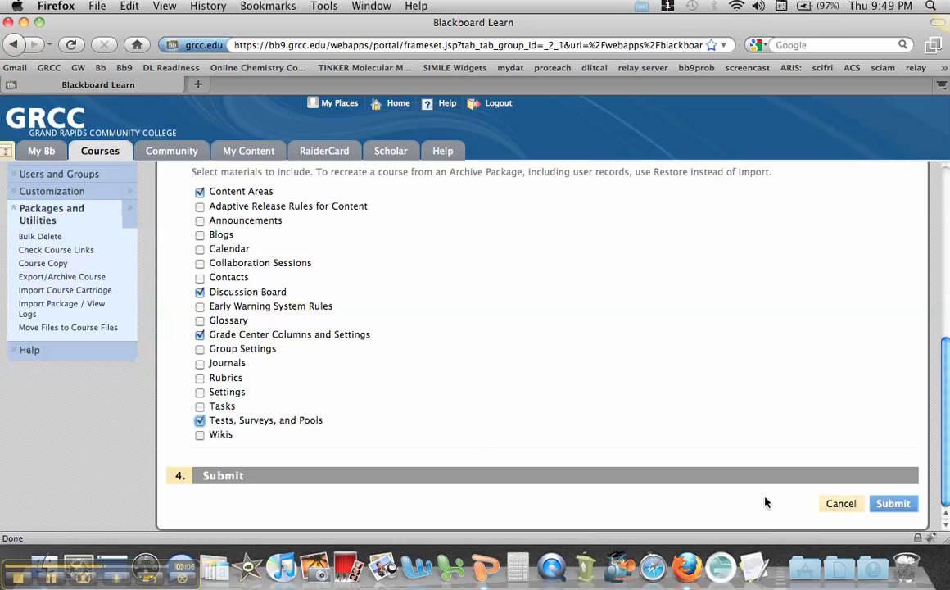
pyautogui.click(894, 507)
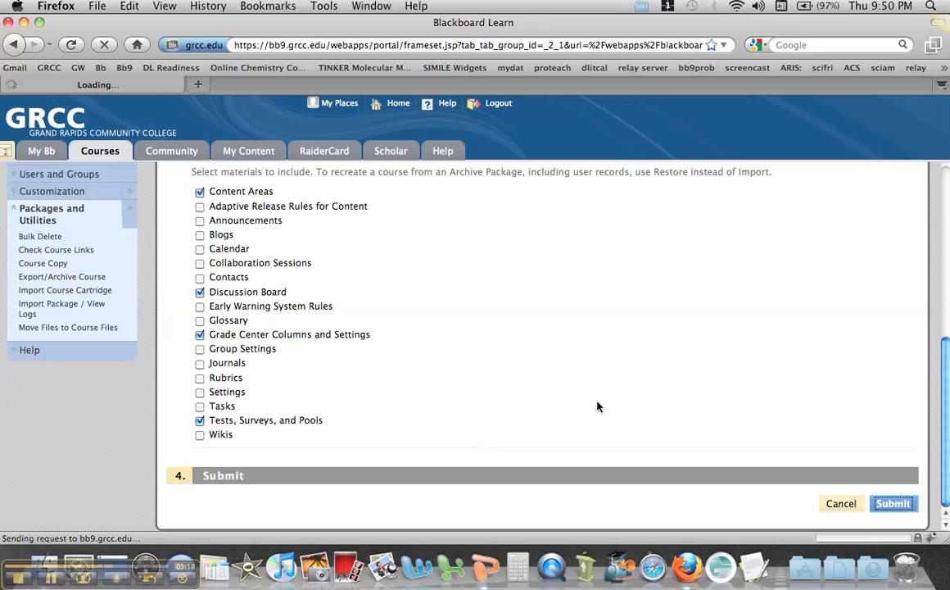
# Switch back to the Exporting/Importing presentation slide.
pyautogui.scroll(10, 589, 405)
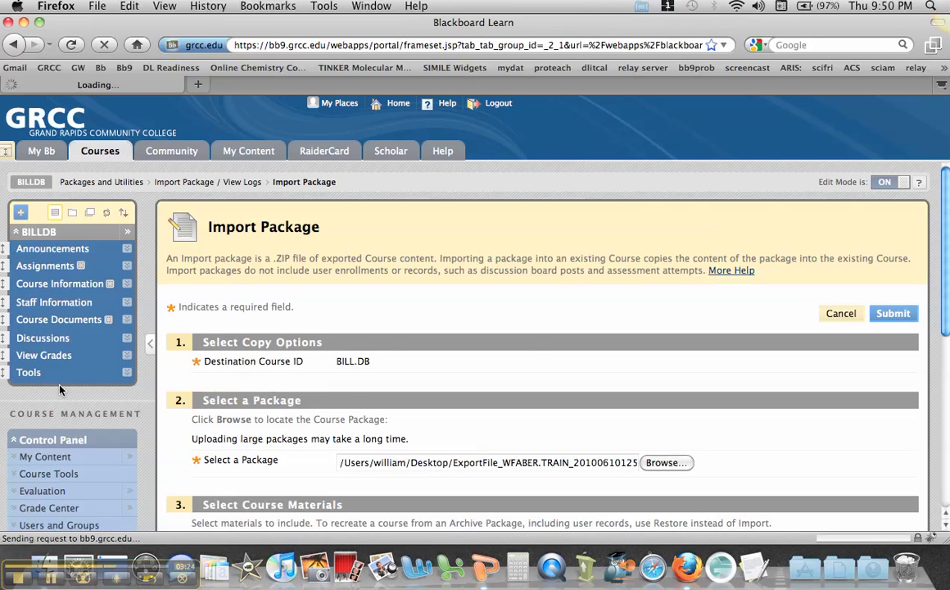
pyautogui.press('super+Tab')
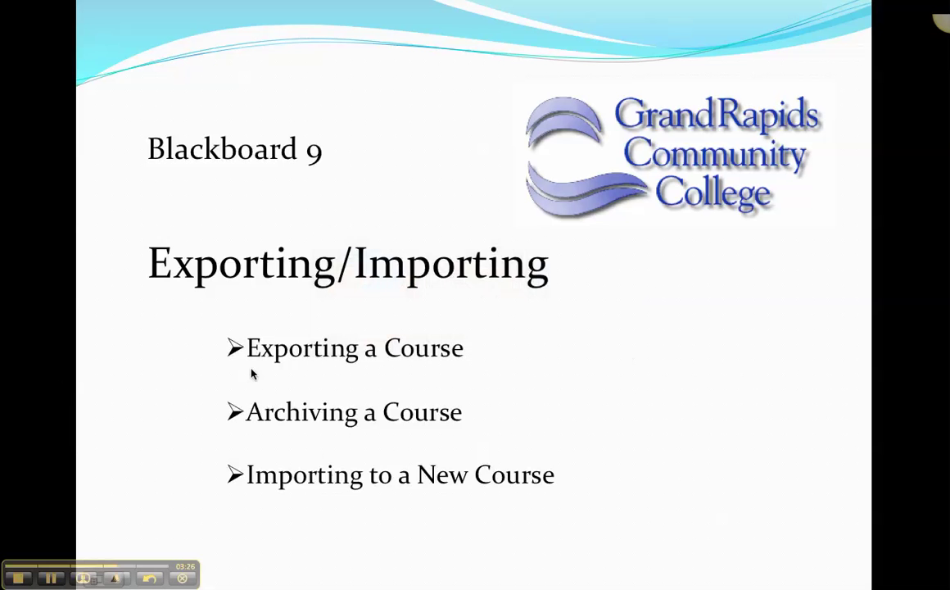